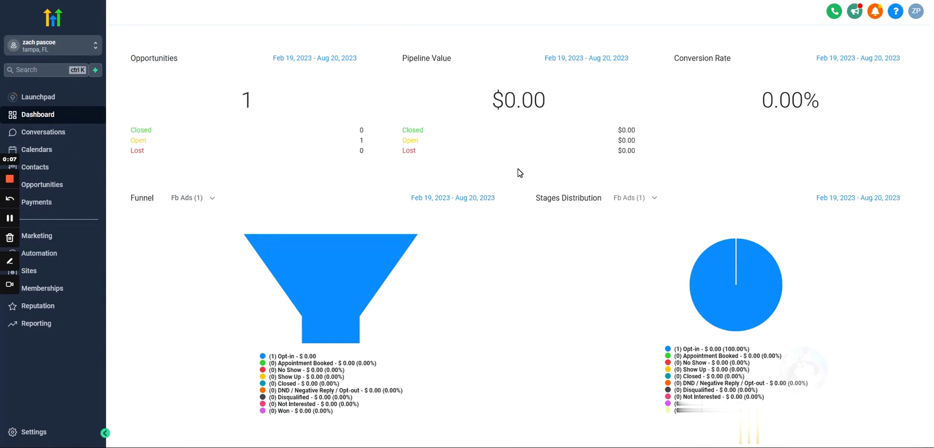
Step: Open the Fb Ads opportunities board and pick up the single lead card in Opt-in
left_click(54, 185)
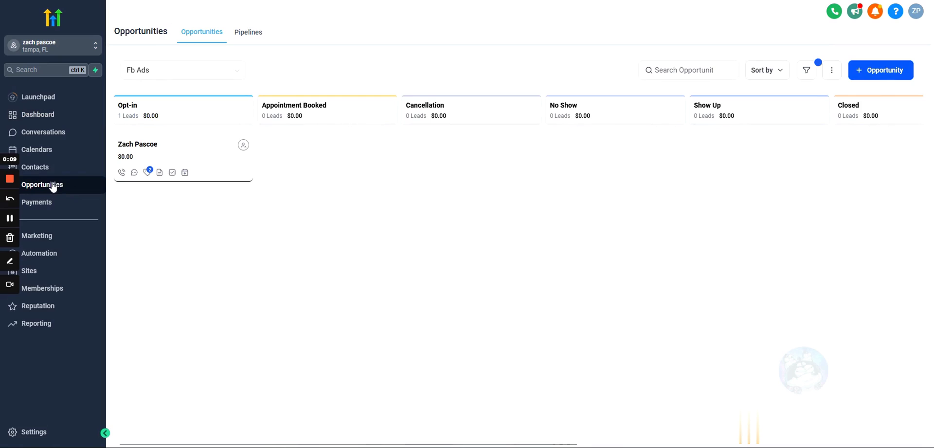
mouse_move(147, 173)
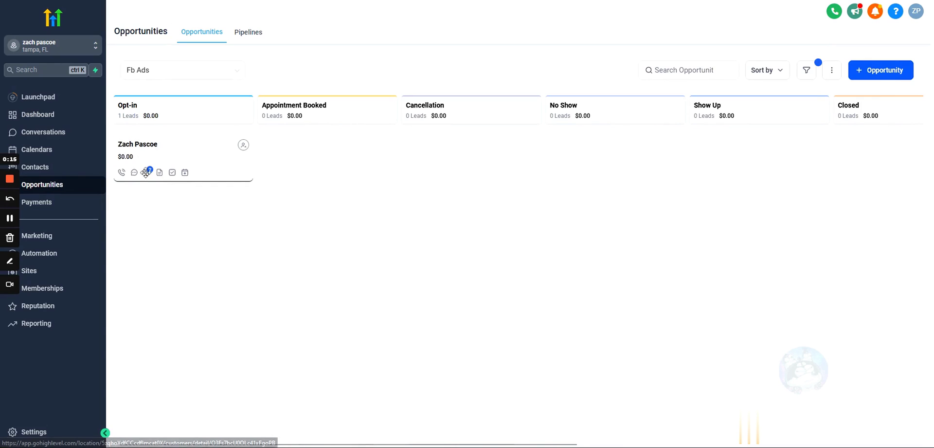
mouse_move(208, 160)
left_mouse_down()
mouse_move(215, 156)
mouse_move(194, 179)
mouse_move(207, 141)
mouse_move(206, 201)
mouse_move(205, 168)
left_mouse_up()
left_click(205, 166)
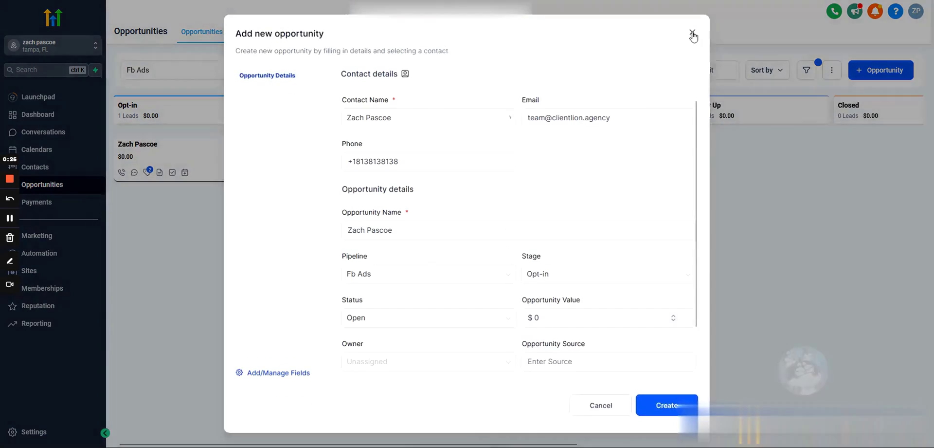
left_click(690, 32)
mouse_move(150, 174)
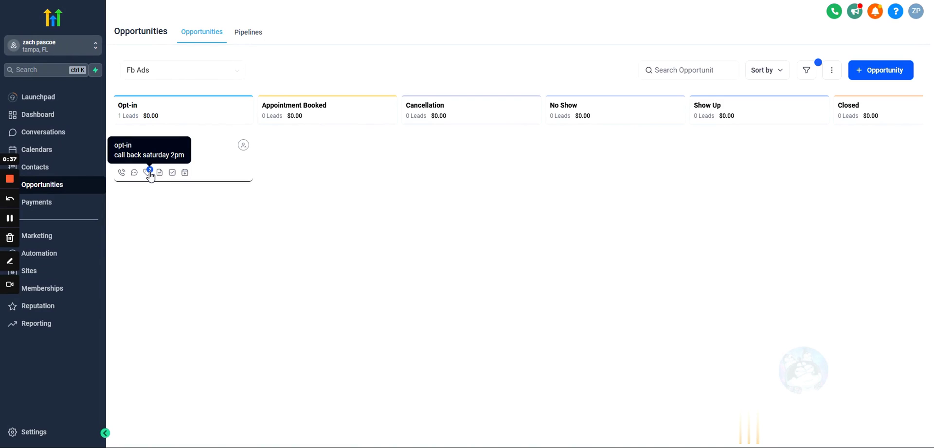
left_click(150, 174)
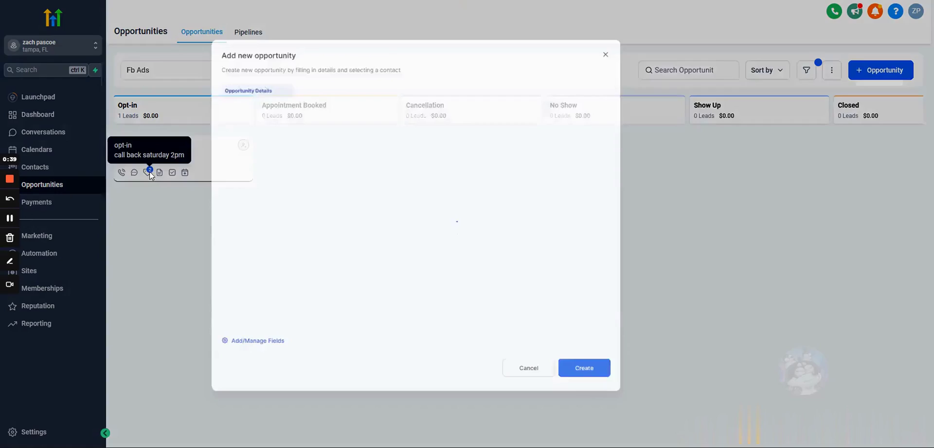
scroll(561, 288, "down", 2)
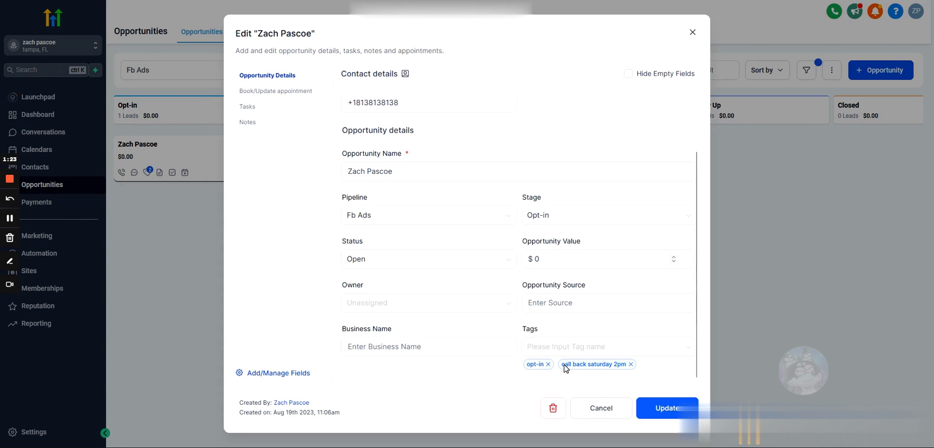
mouse_move(564, 366)
left_mouse_down()
mouse_move(628, 369)
mouse_move(561, 368)
left_mouse_up()
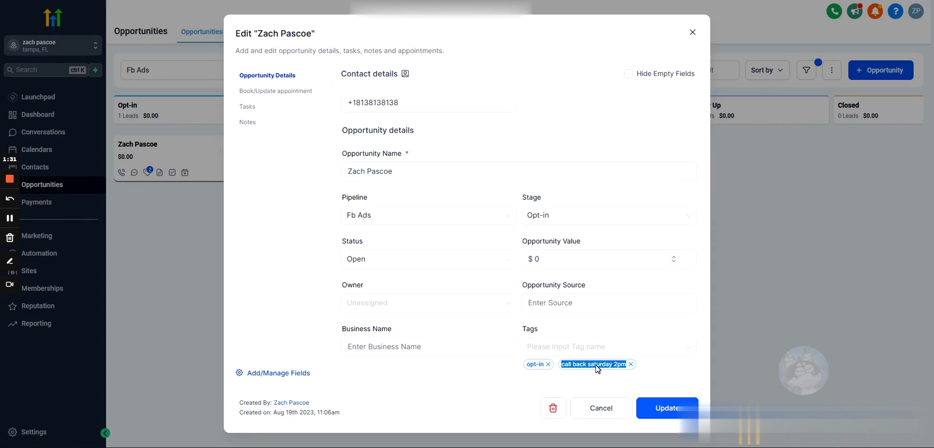
left_click(601, 411)
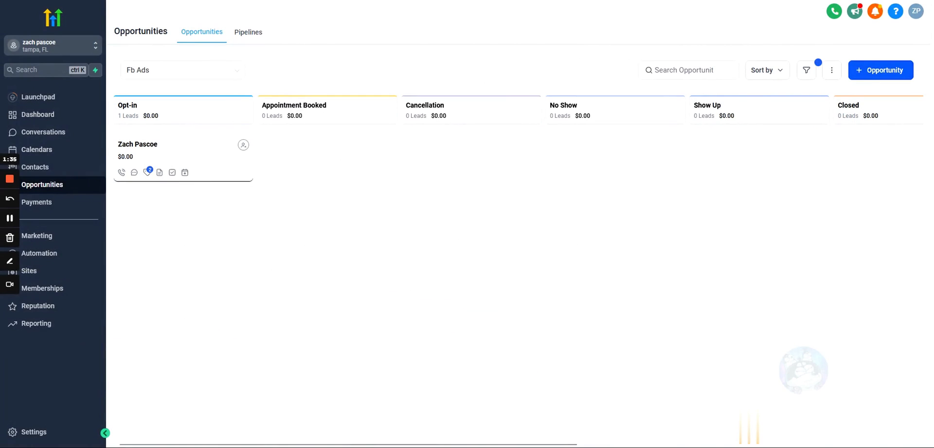
Step: Create a new 'appt booked' tag on the lead's opportunity and update it
left_click(148, 172)
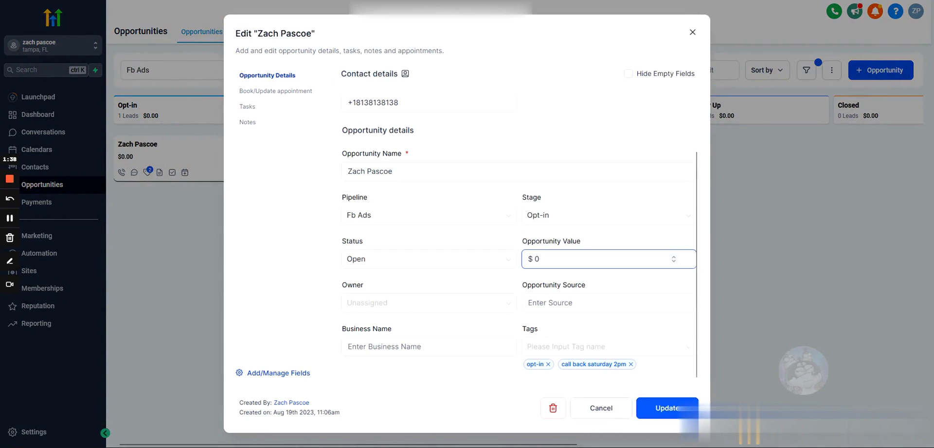
left_click(543, 348)
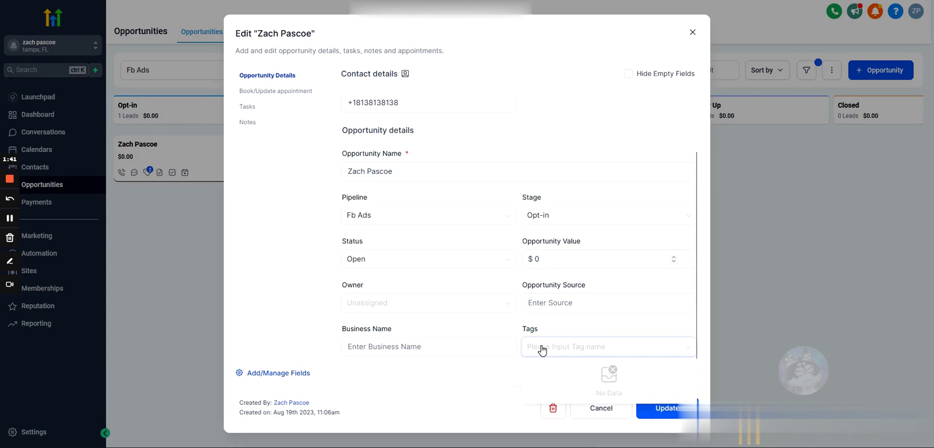
type("appt booked")
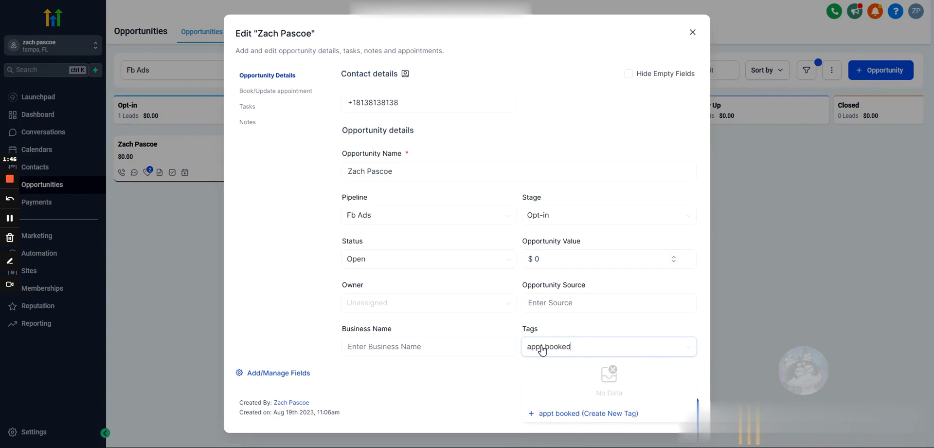
left_click_drag(574, 356, 523, 352)
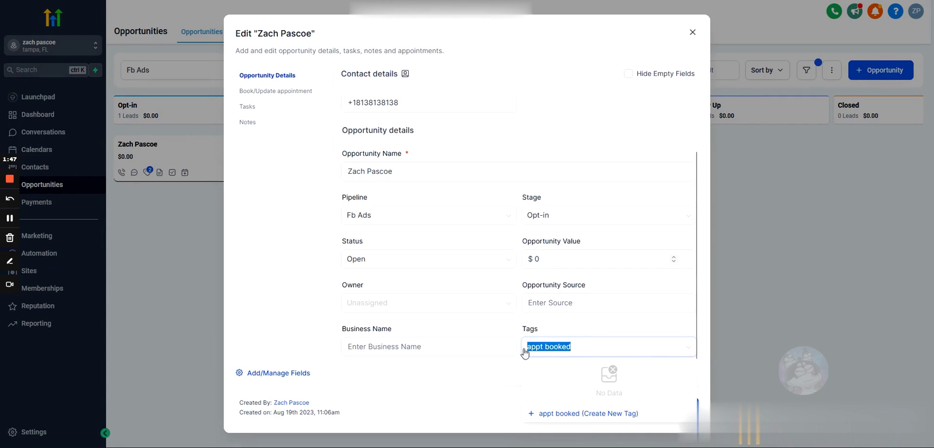
left_click(585, 415)
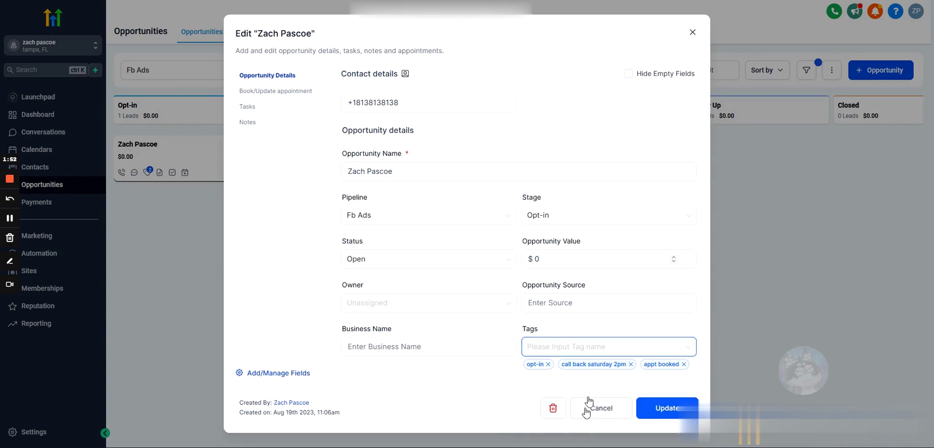
left_click(667, 411)
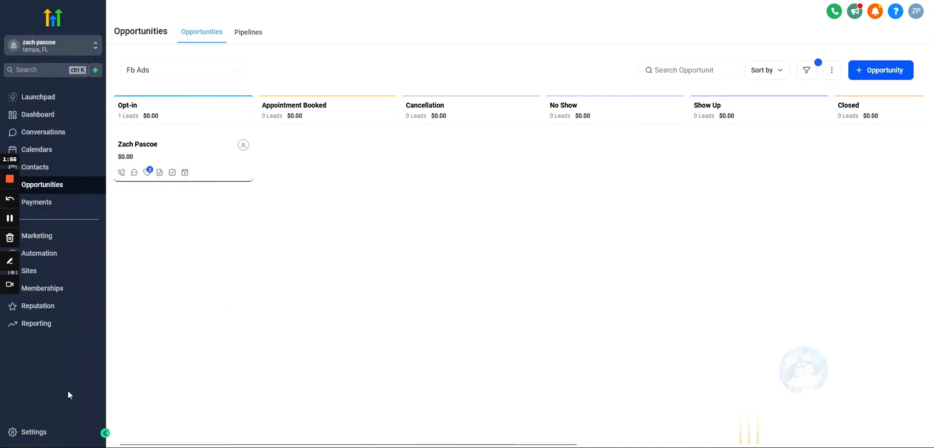
Step: Open the account Tags settings, start deleting appt booked, then cancel the deletion
left_click(46, 429)
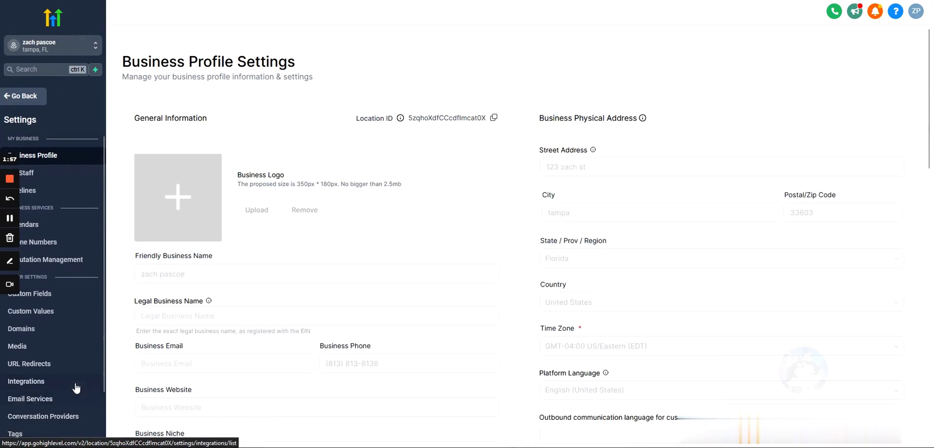
scroll(71, 216, "down", 1)
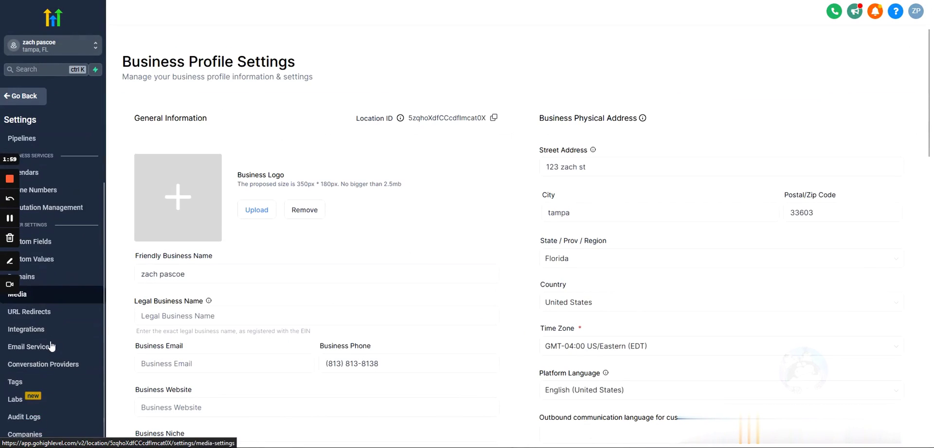
left_click(26, 383)
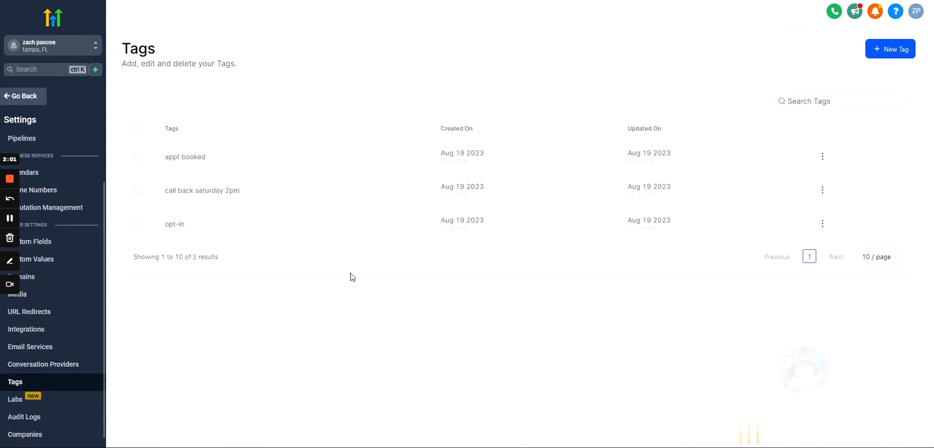
left_click(138, 158)
left_click(157, 104)
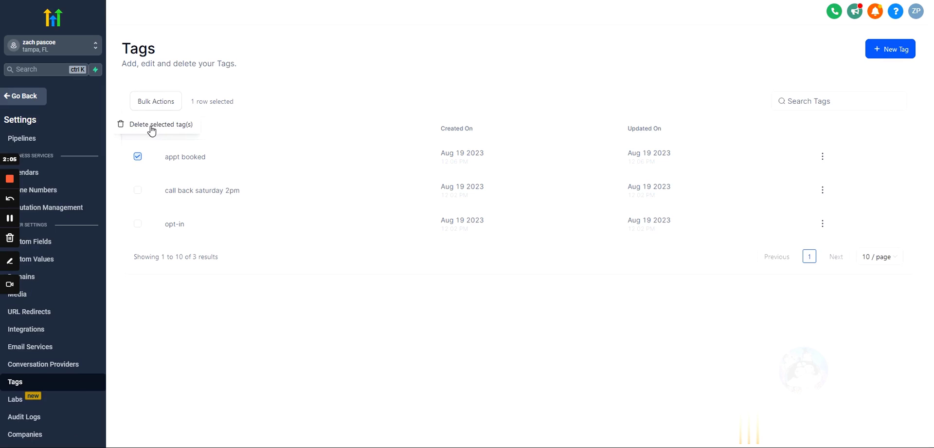
left_click(152, 125)
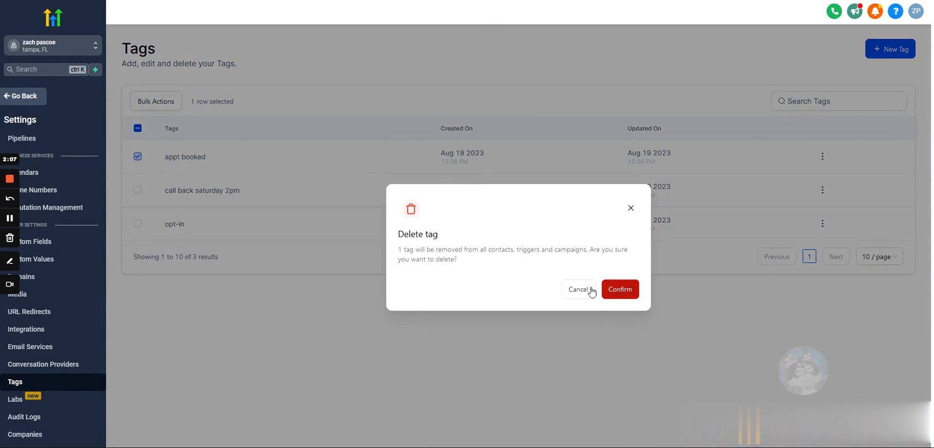
left_click(533, 291)
Step: Delete the 'call back saturday 2pm' tag through Bulk Actions and confirm
left_click(138, 190)
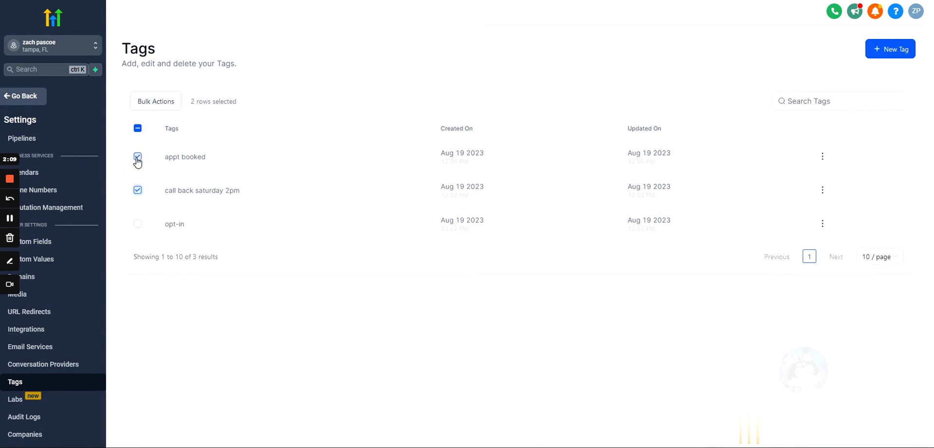
left_click(138, 156)
left_click(151, 103)
left_click(154, 126)
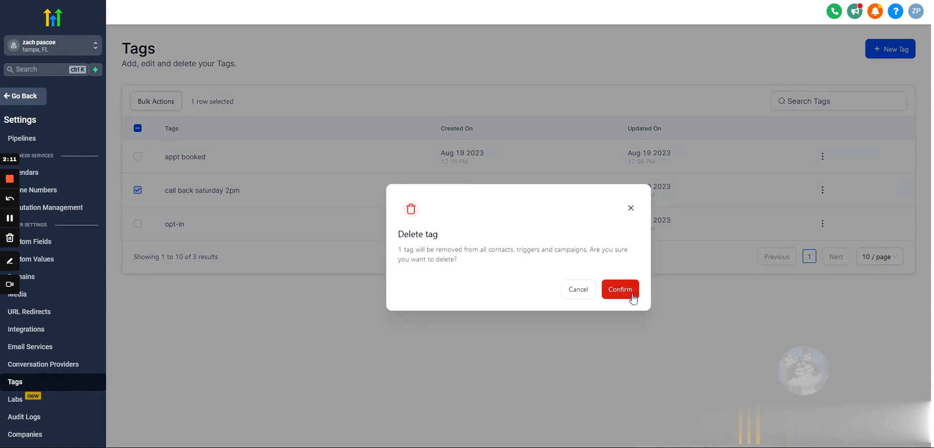
left_click(625, 288)
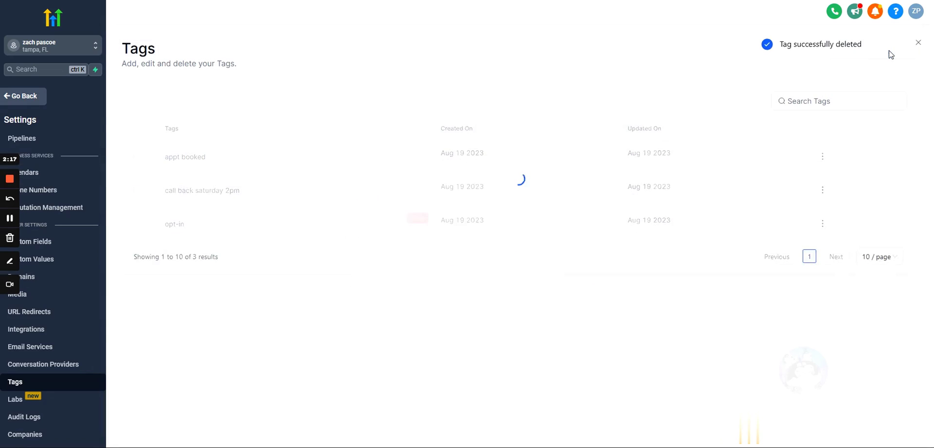
Step: Add a new tag typed 'cancellaiton' to the account Tags list alongside appt booked and opt-in
left_click(912, 45)
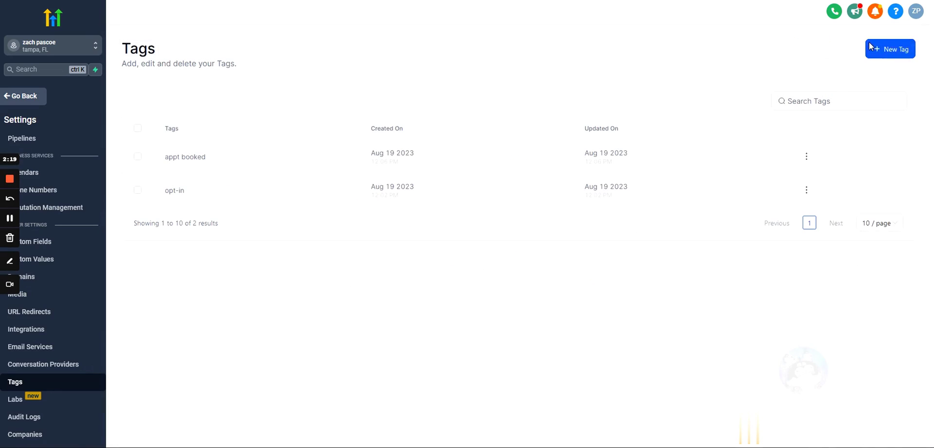
left_click(889, 49)
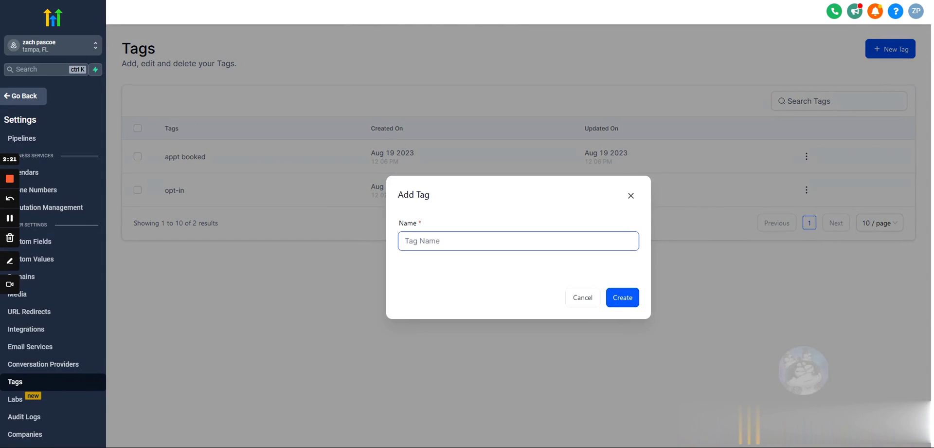
type("cancellaiton")
left_click(614, 298)
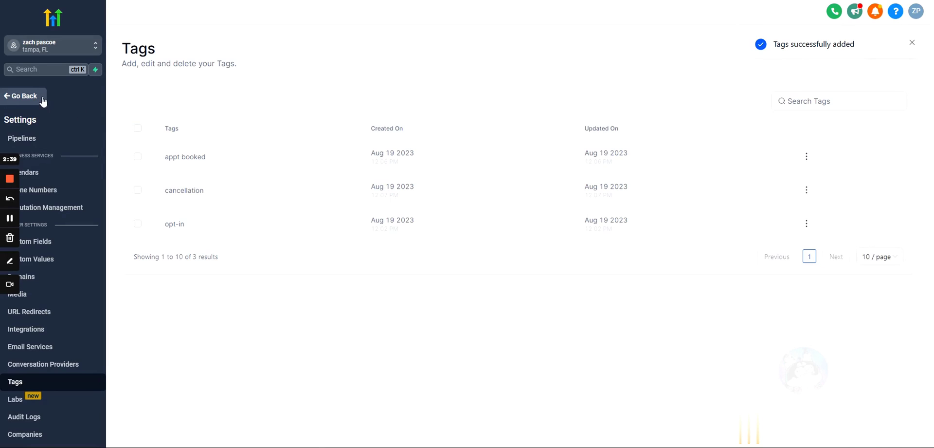
Step: Open the first draft workflow and add a Contact Tag trigger
left_click(24, 96)
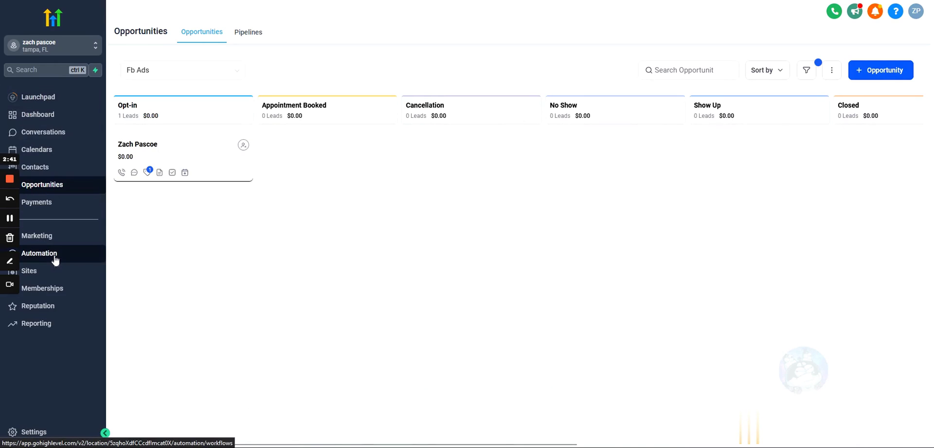
left_click(55, 260)
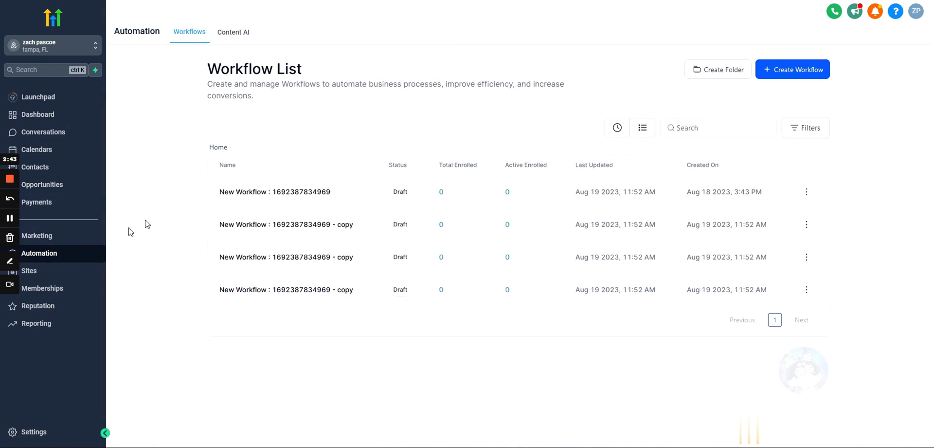
left_click(246, 194)
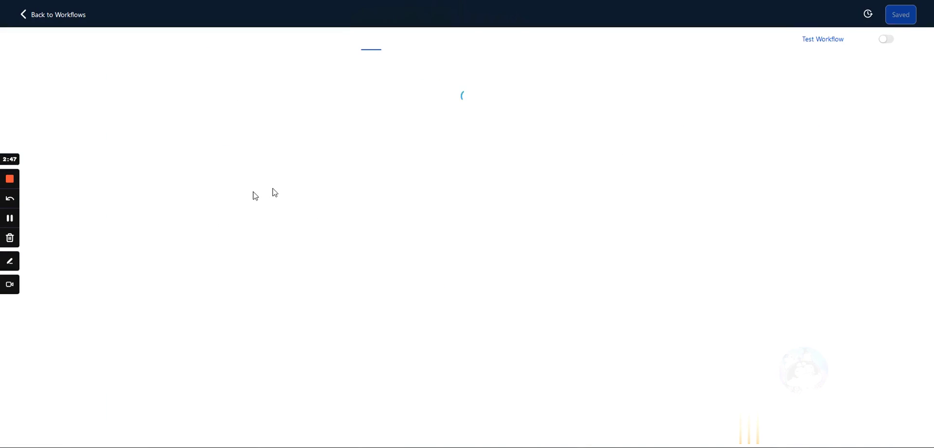
left_click(472, 100)
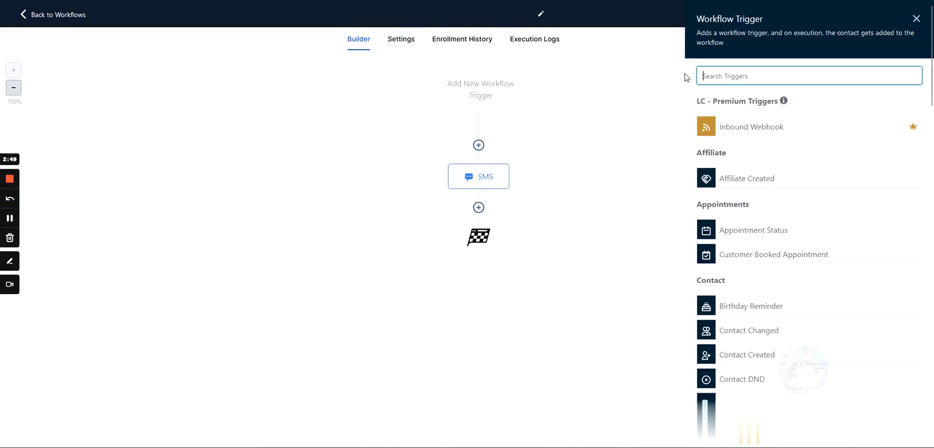
type("tag")
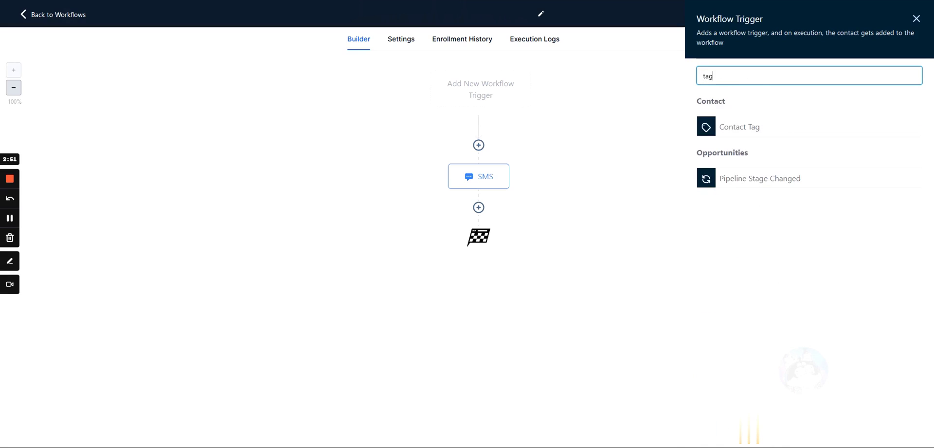
left_click(735, 127)
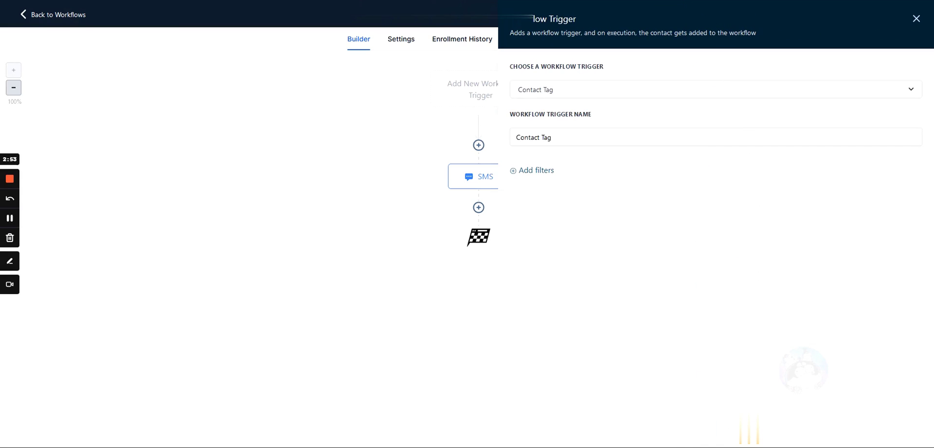
Step: Add a Tag Added filter for the appt booked tag to the trigger
left_click(543, 178)
left_click(548, 186)
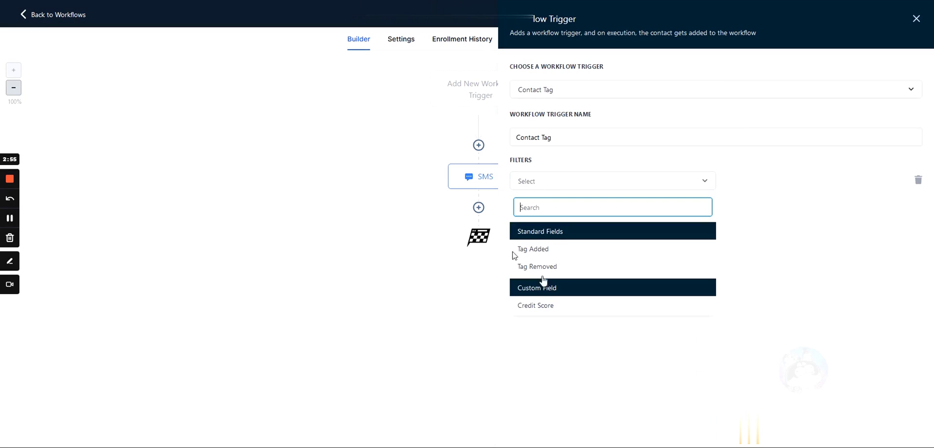
left_click(546, 251)
left_click(739, 183)
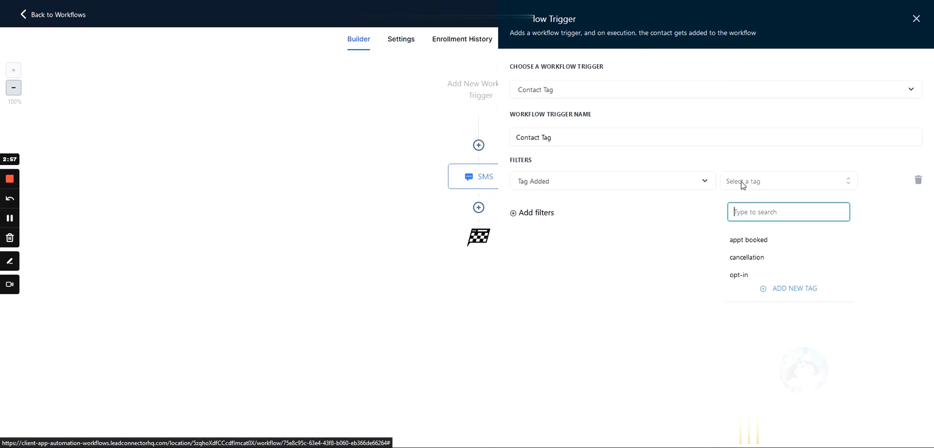
left_click(747, 240)
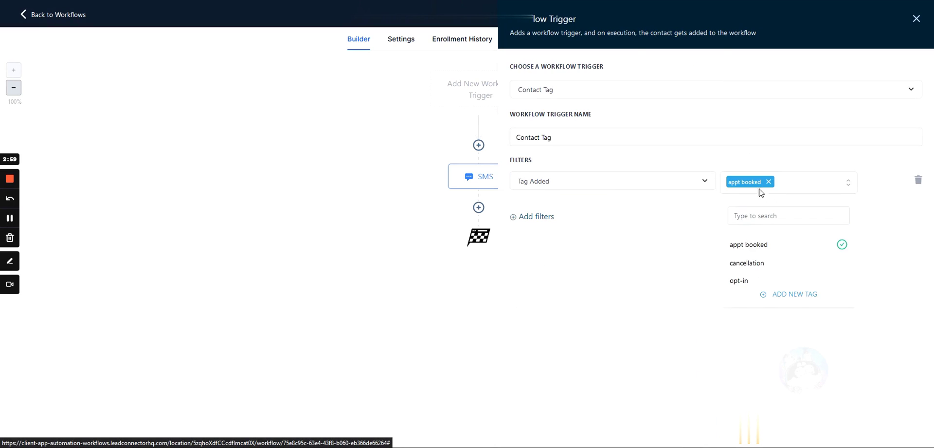
left_click(598, 263)
left_click(492, 59)
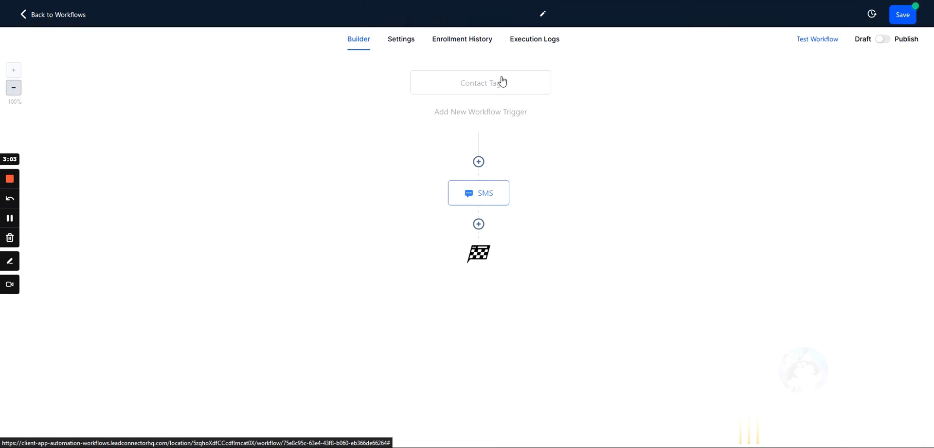
Step: Replace the filter with a fresh Tag Added condition using a newly created 'show up' tag
left_click(495, 93)
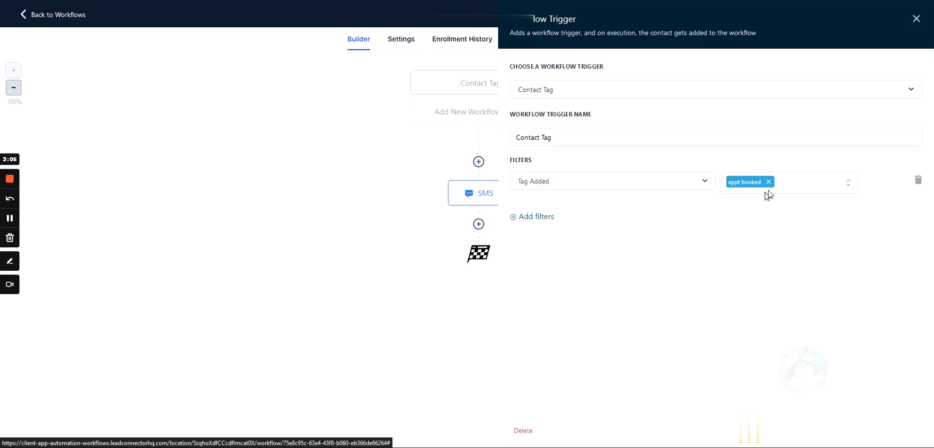
left_click(769, 183)
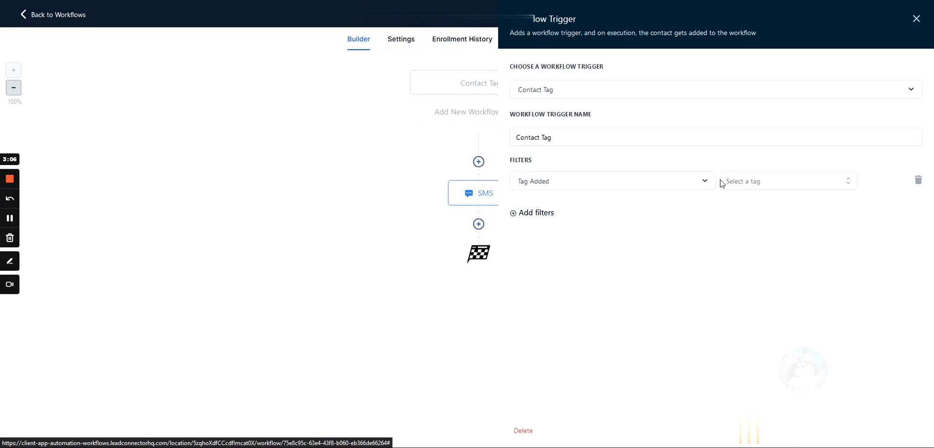
left_click(918, 181)
left_click(544, 170)
left_click(536, 182)
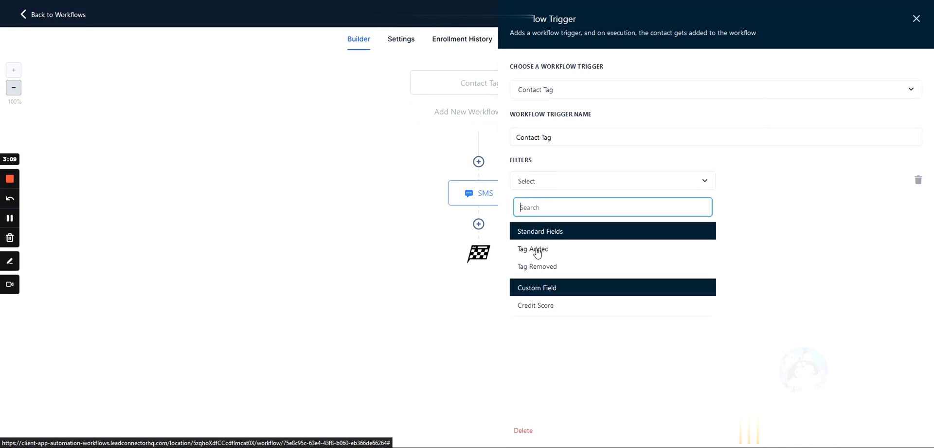
left_click(536, 248)
left_click(756, 184)
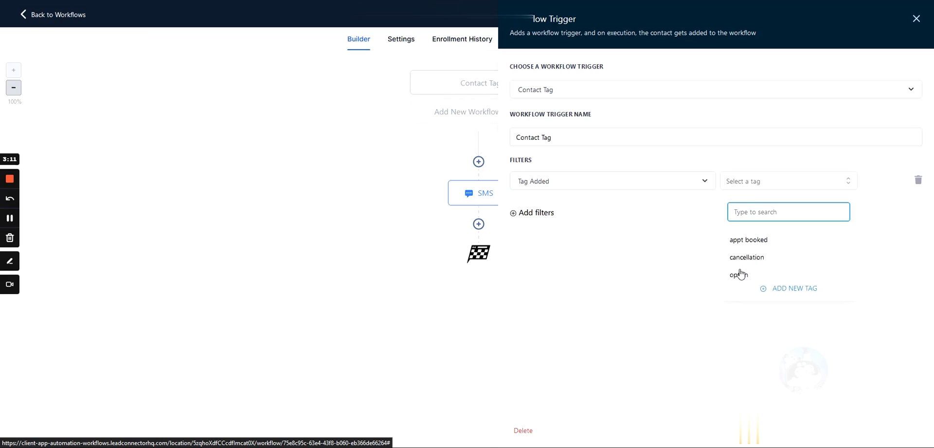
left_click(784, 294)
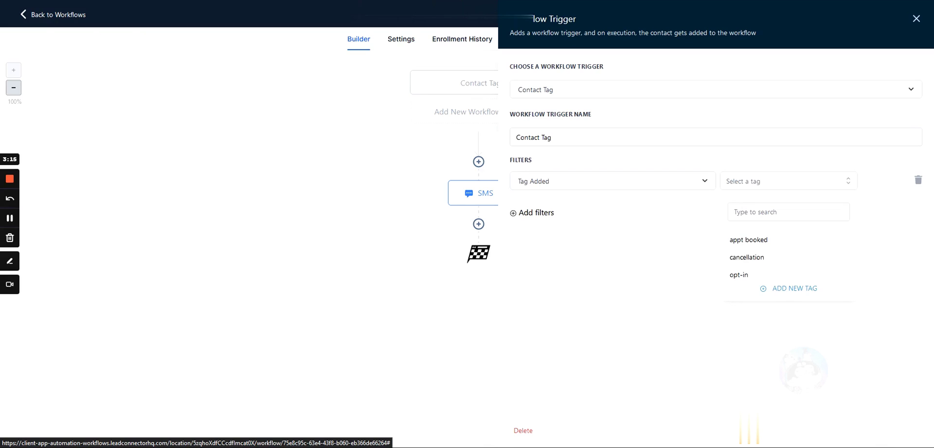
left_click(788, 211)
type("show up")
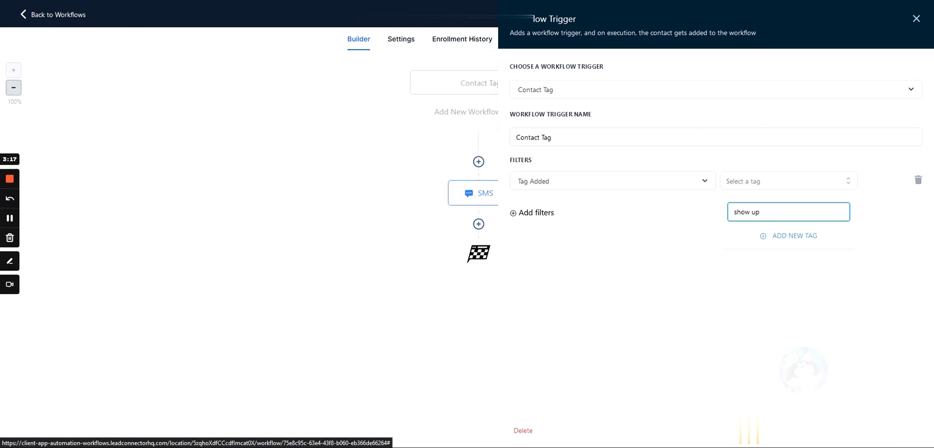
left_click(791, 239)
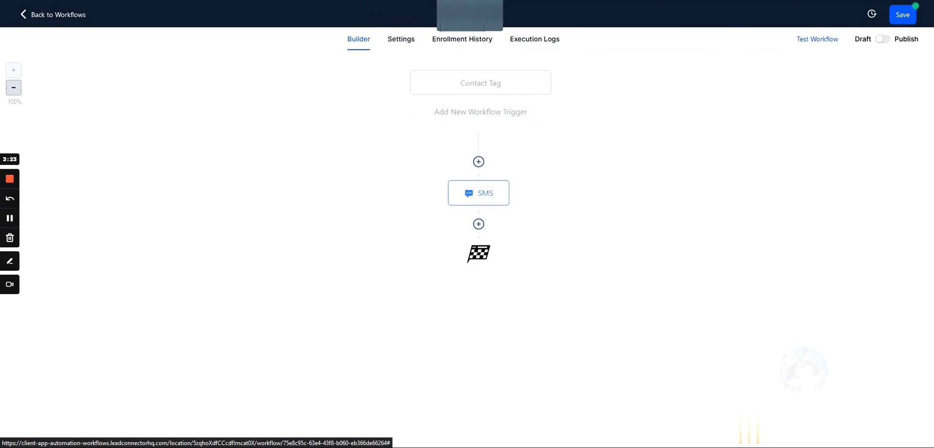
Step: Keep the trigger's name as Contact Tag and close its settings
left_click(469, 94)
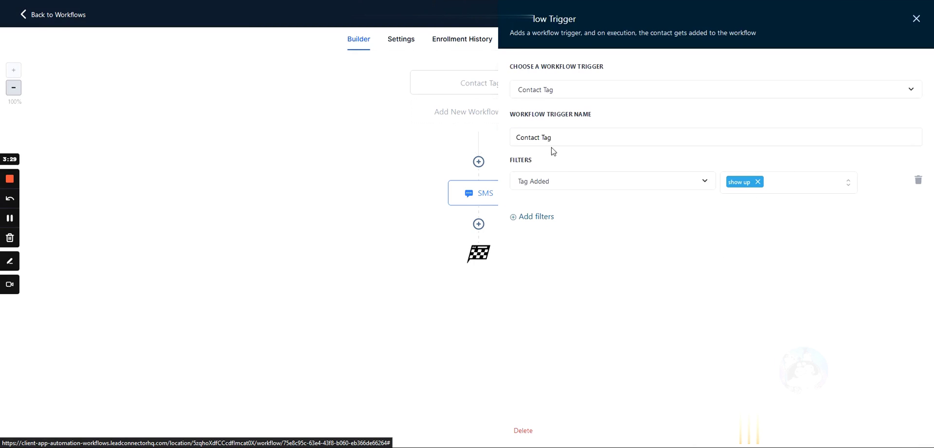
left_click(531, 144)
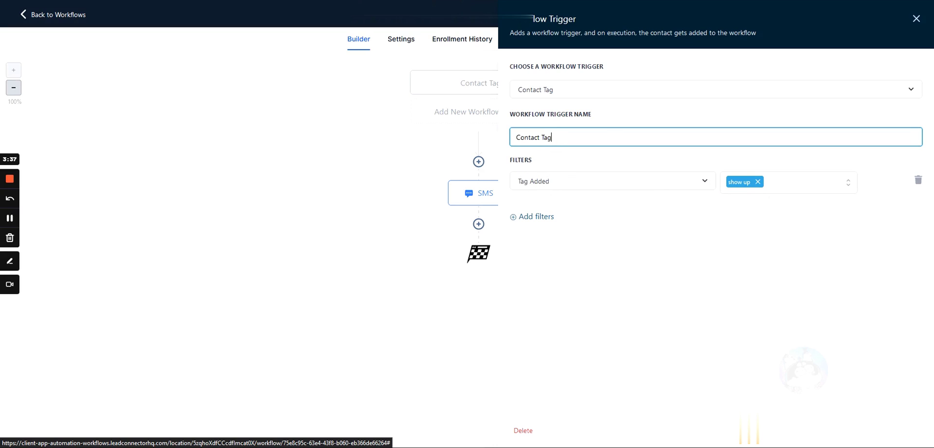
key("ctrl+shift+Left")
key("ctrl+shift+Left")
key("End")
left_click(916, 18)
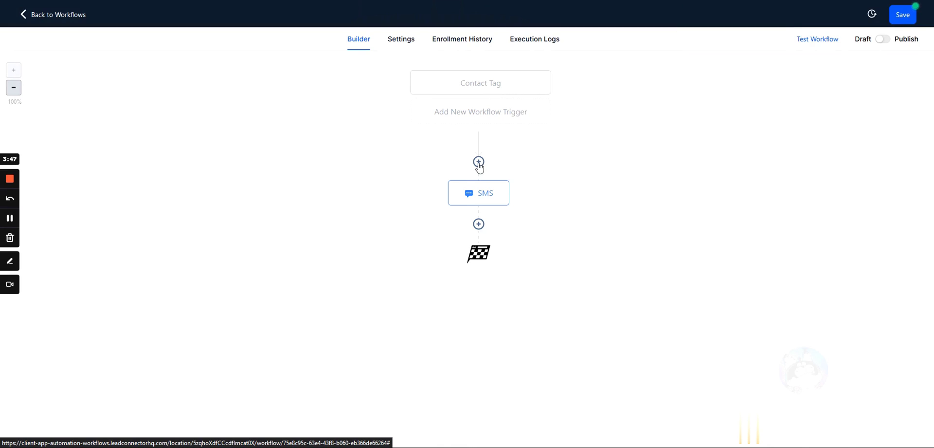
Step: Insert an Add Contact Tag action before the SMS applying a new 'northdale location' tag
left_click(461, 93)
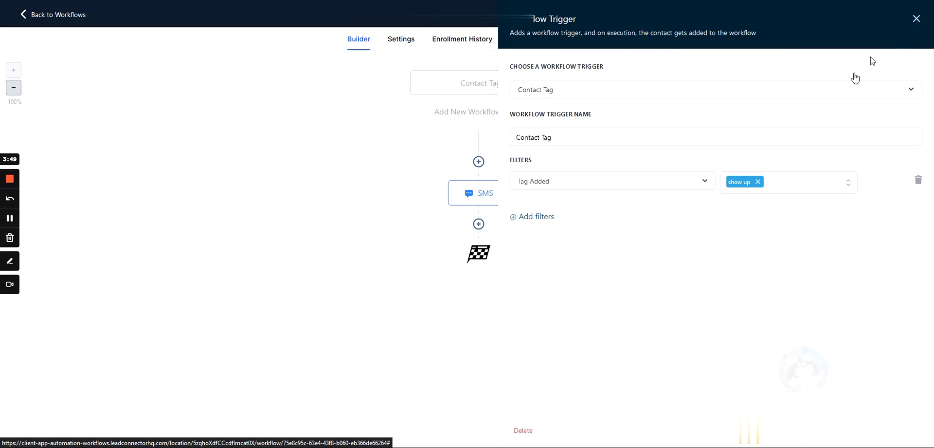
left_click(916, 19)
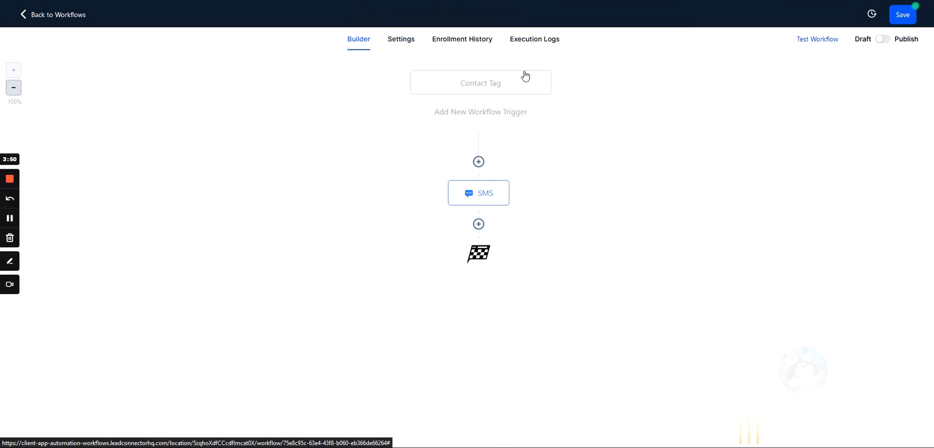
left_click(479, 162)
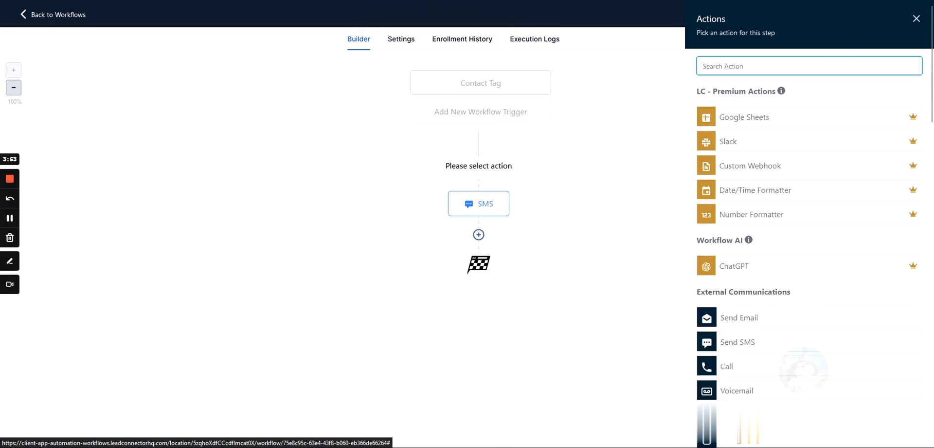
type("tag")
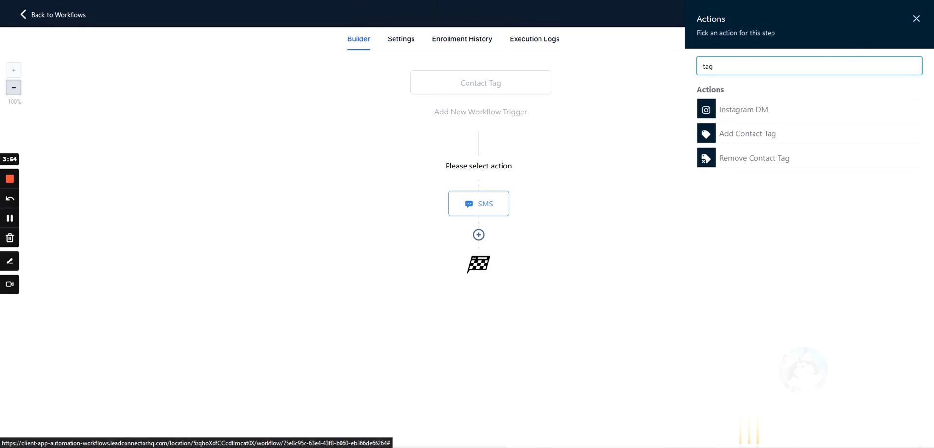
left_click(744, 134)
left_click(731, 127)
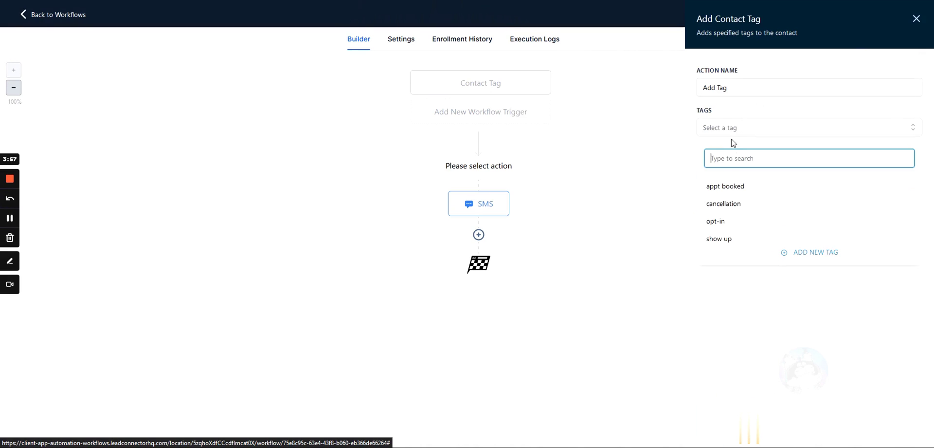
left_click(791, 251)
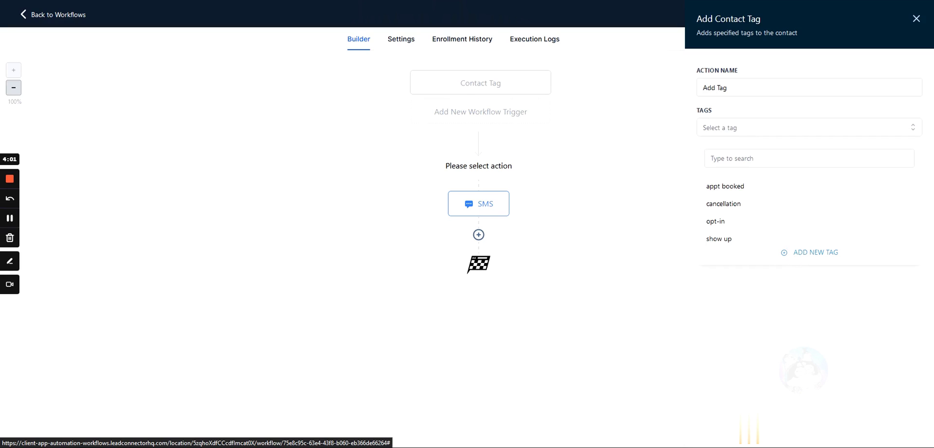
left_click(779, 159)
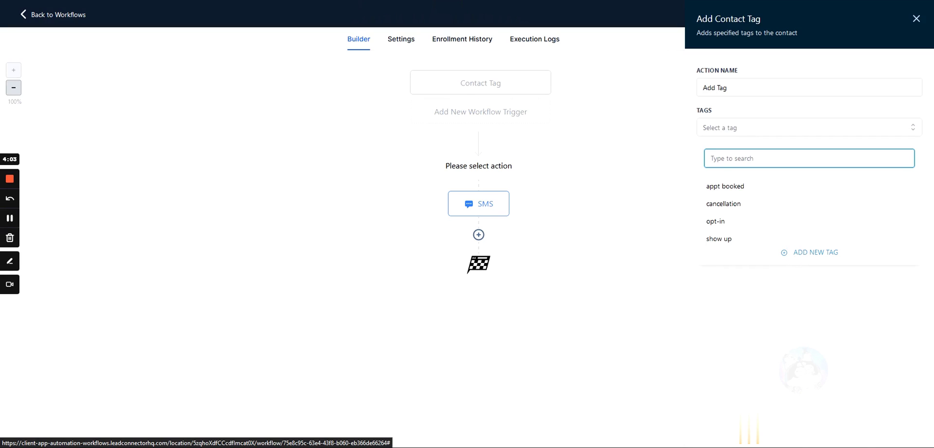
type("northdale location")
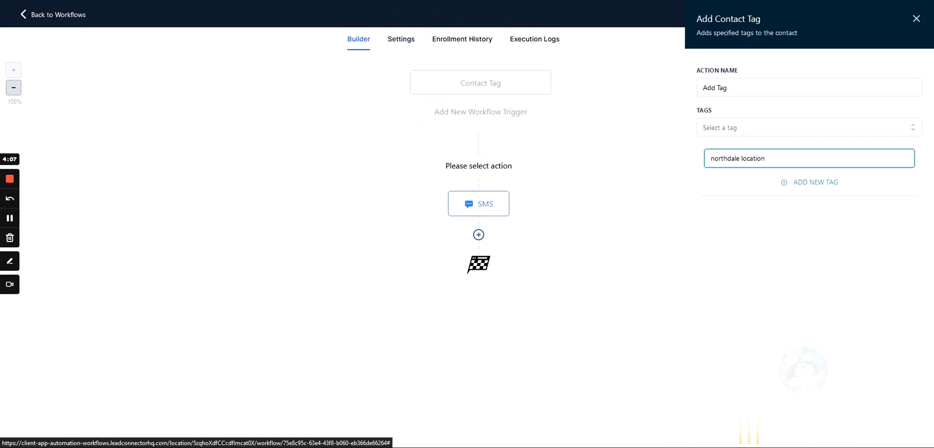
left_click(800, 183)
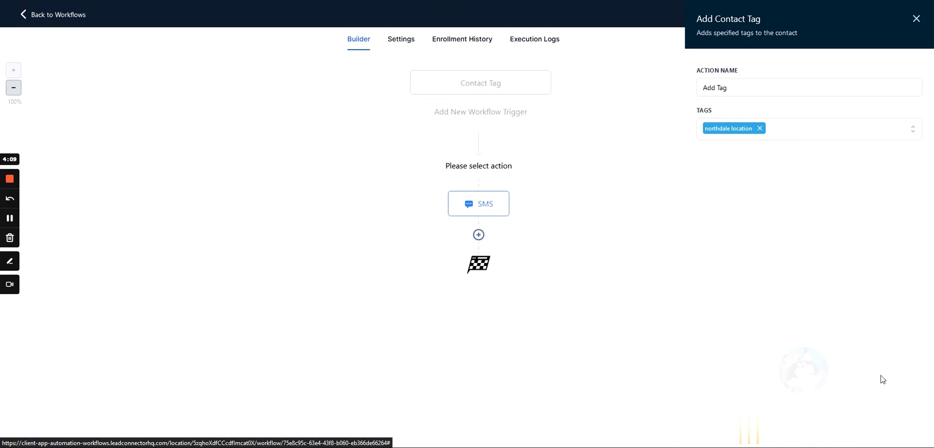
left_click(896, 431)
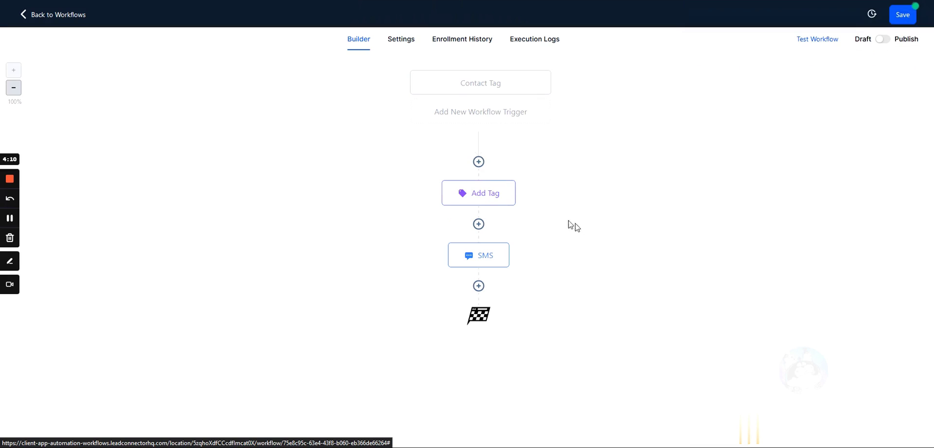
Step: Review the Contact Tag trigger's type list and close it unchanged
left_click(466, 85)
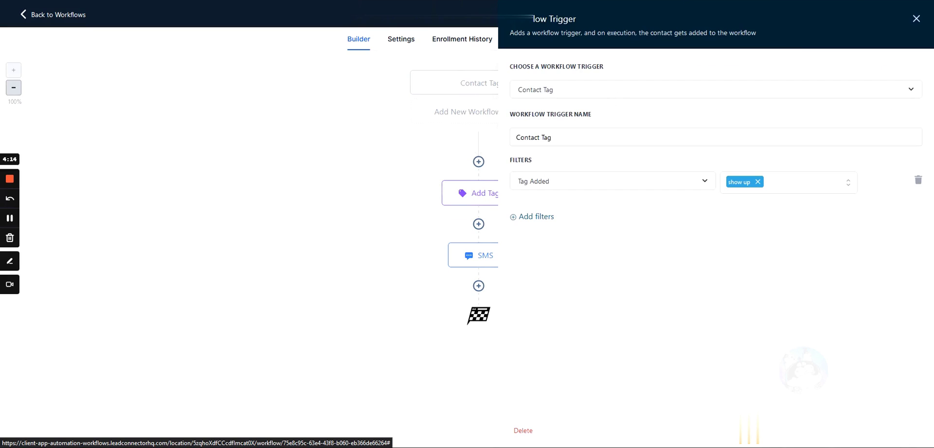
left_click(555, 93)
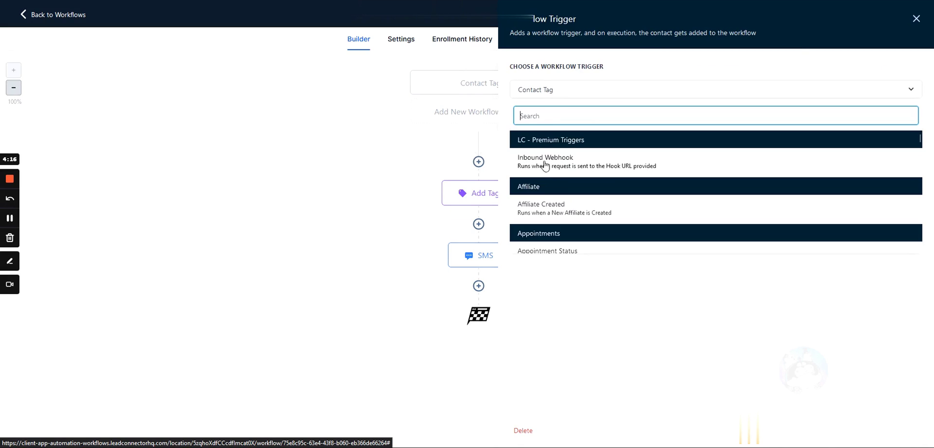
scroll(557, 172, "down", 2)
scroll(558, 172, "up", 2)
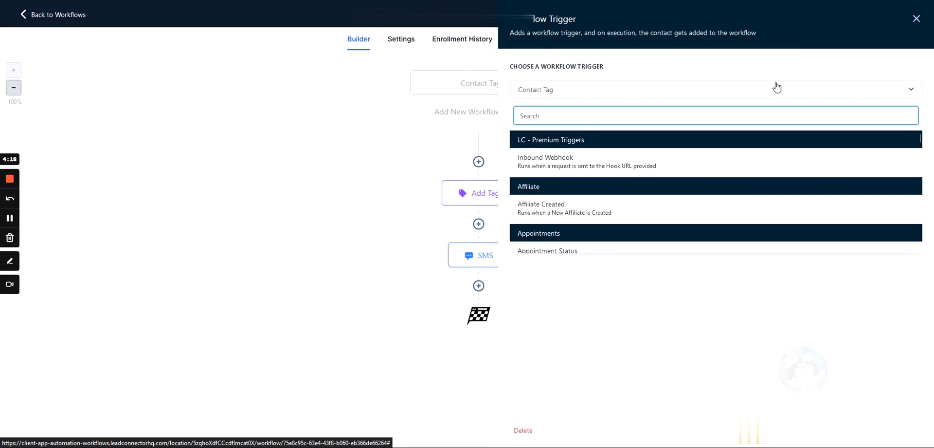
left_click(917, 18)
Step: Add a Form Submitted trigger filtered by 'Form is' set to the chosen form
left_click(525, 88)
type("form")
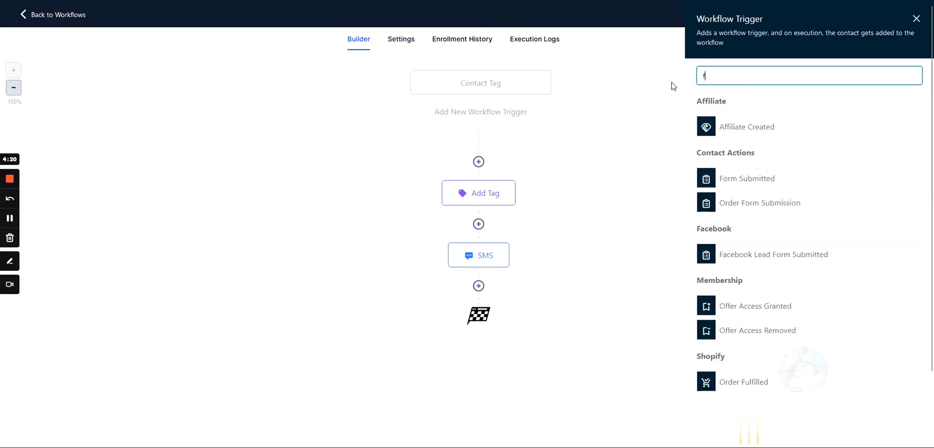
left_click(731, 129)
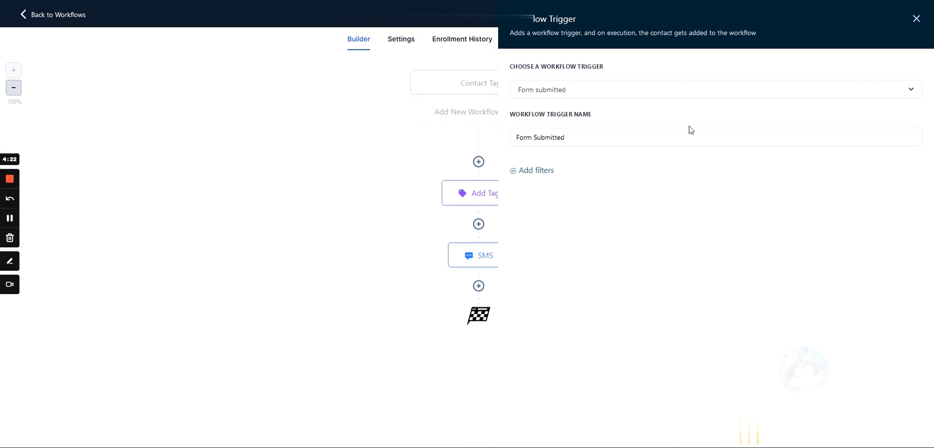
left_click(538, 179)
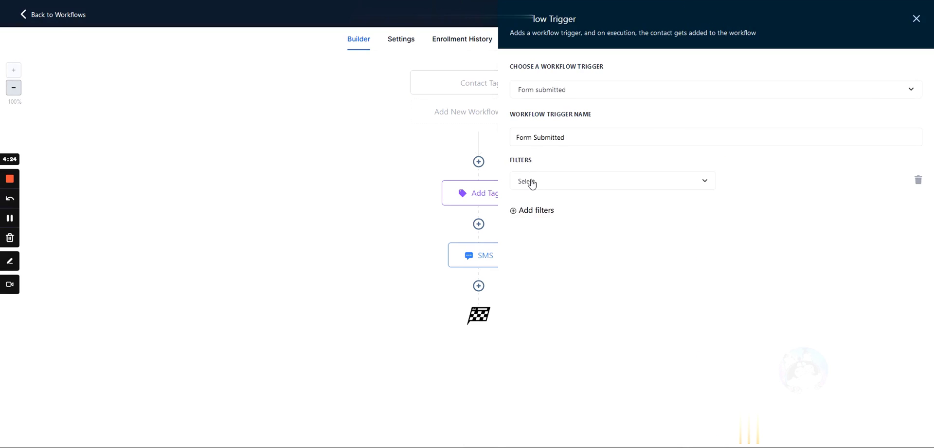
left_click(532, 183)
left_click(530, 254)
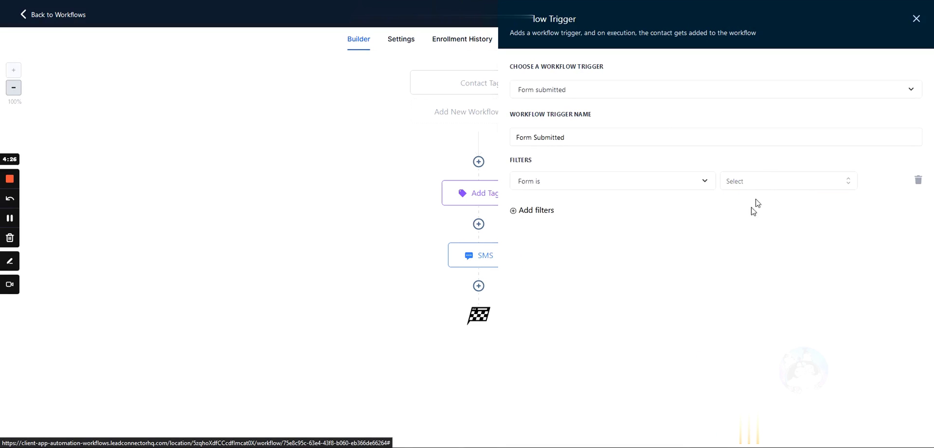
left_click(746, 189)
left_click(739, 223)
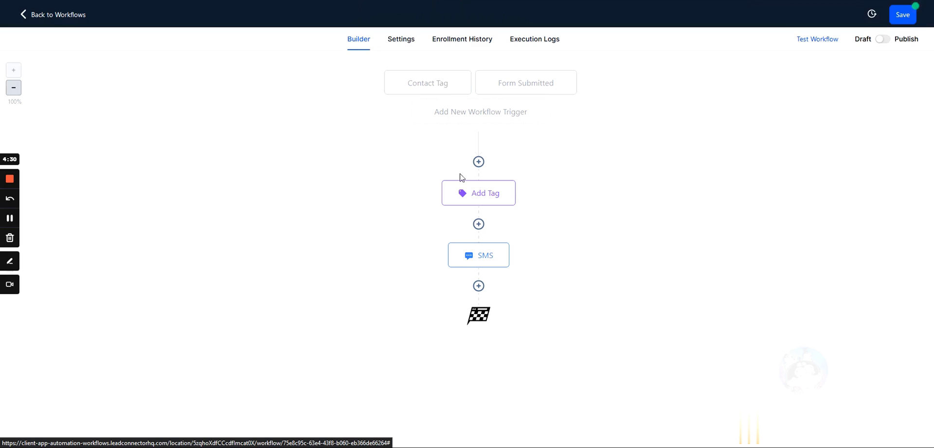
Step: Swap the Add Tag step's northdale location tag for opt-in, save, and recheck the step
left_click(483, 194)
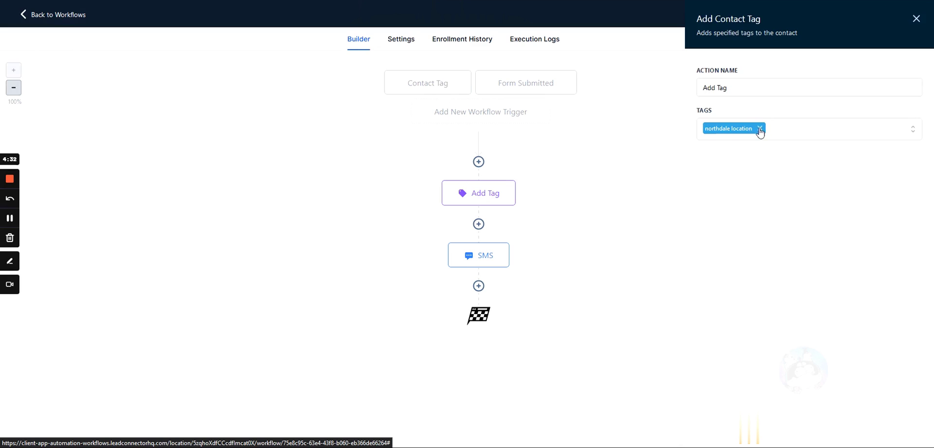
left_click(759, 128)
left_click(720, 241)
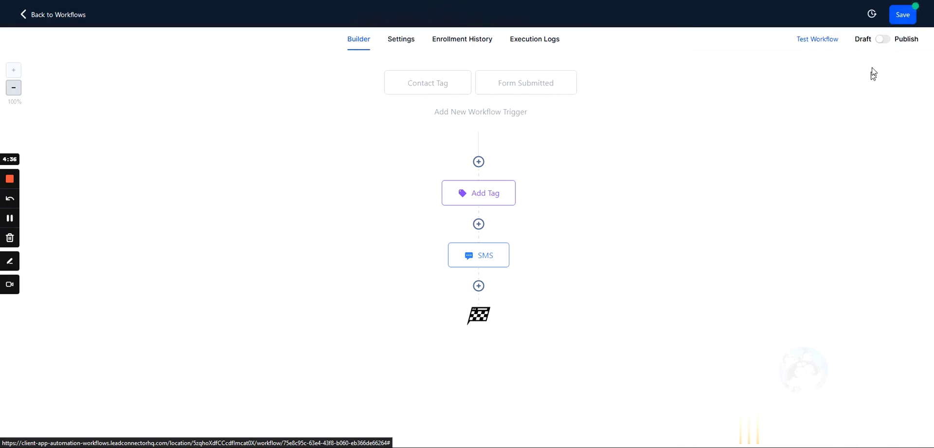
left_click(901, 15)
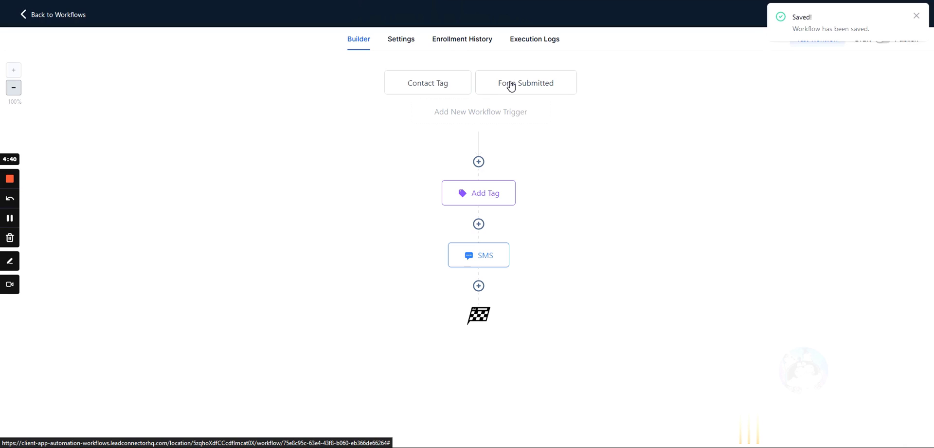
left_click(465, 197)
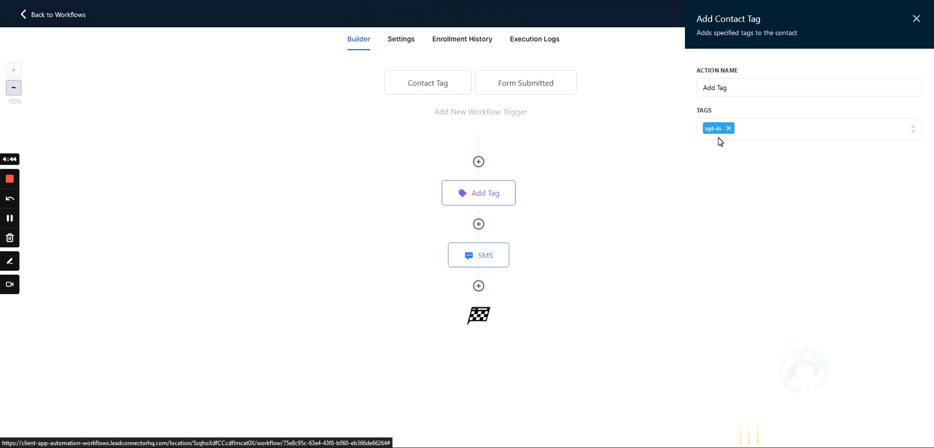
key("Escape")
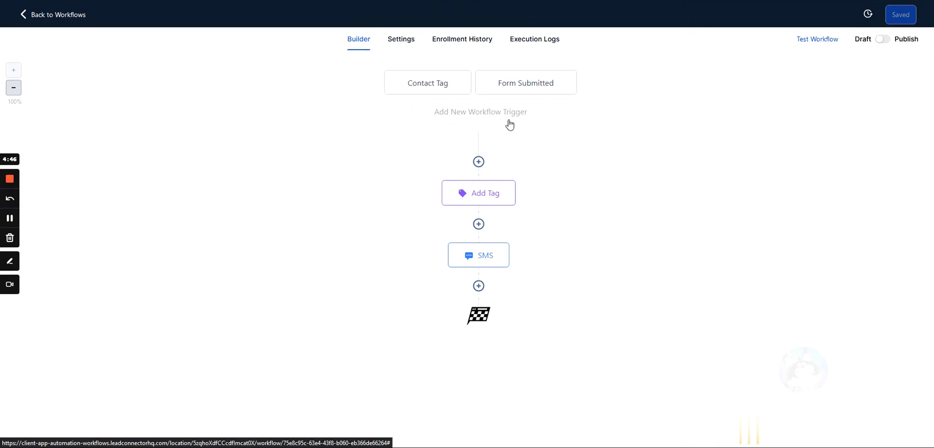